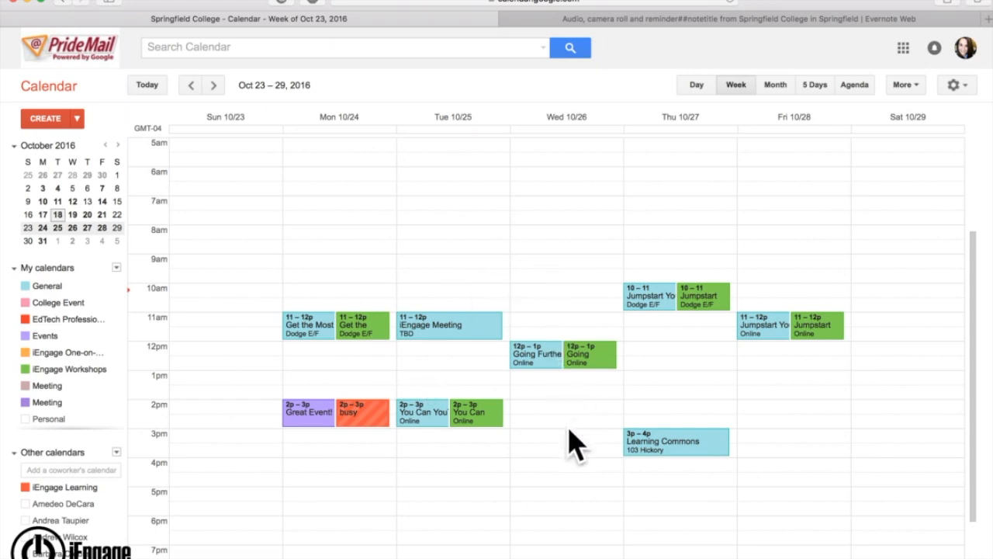
Step: Create "Office Hours" appointment slots on Wednesday, October 26, 3:00pm–5:30pm, in the Events calendar, offered as 15-minute slots
left_click_drag(569, 431, 573, 492)
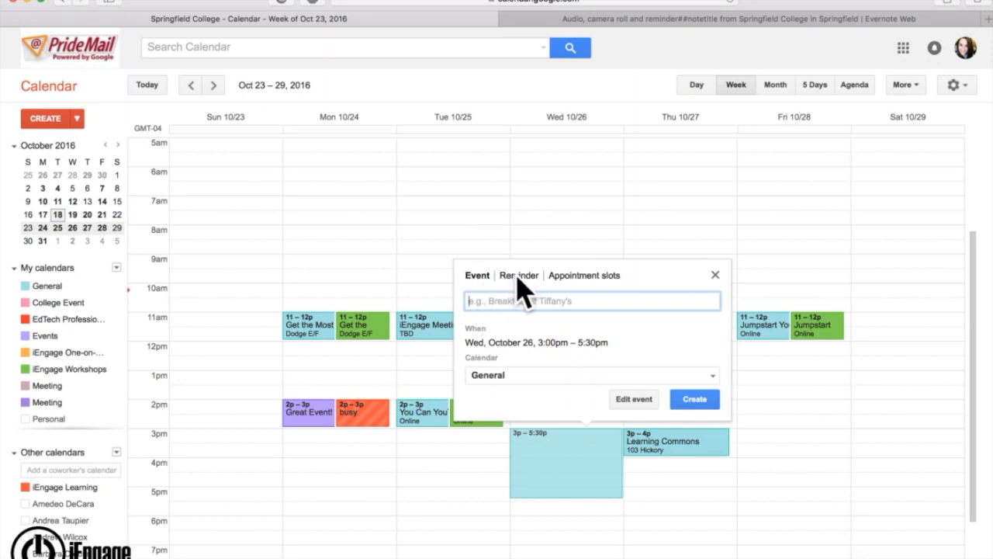
left_click(575, 275)
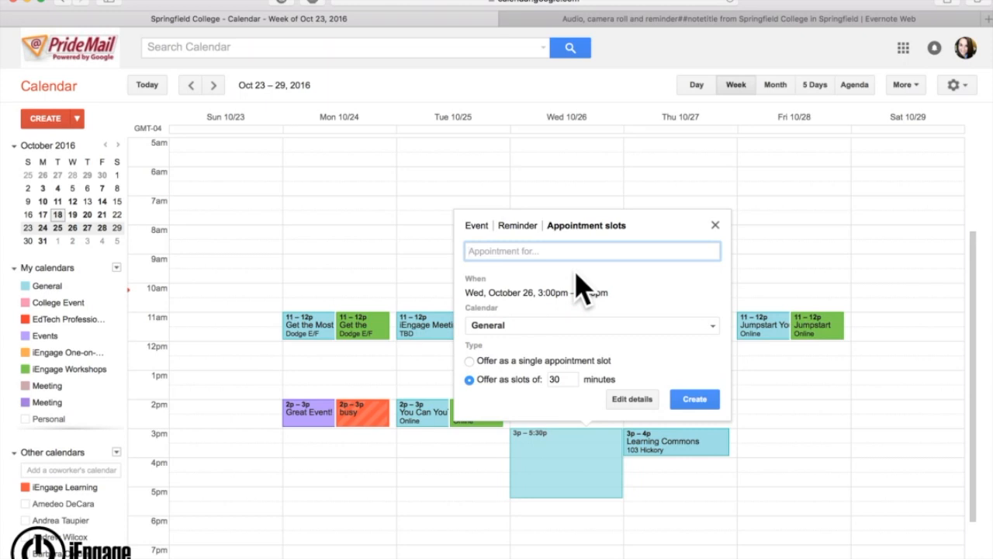
type("Office Hours")
left_click(551, 326)
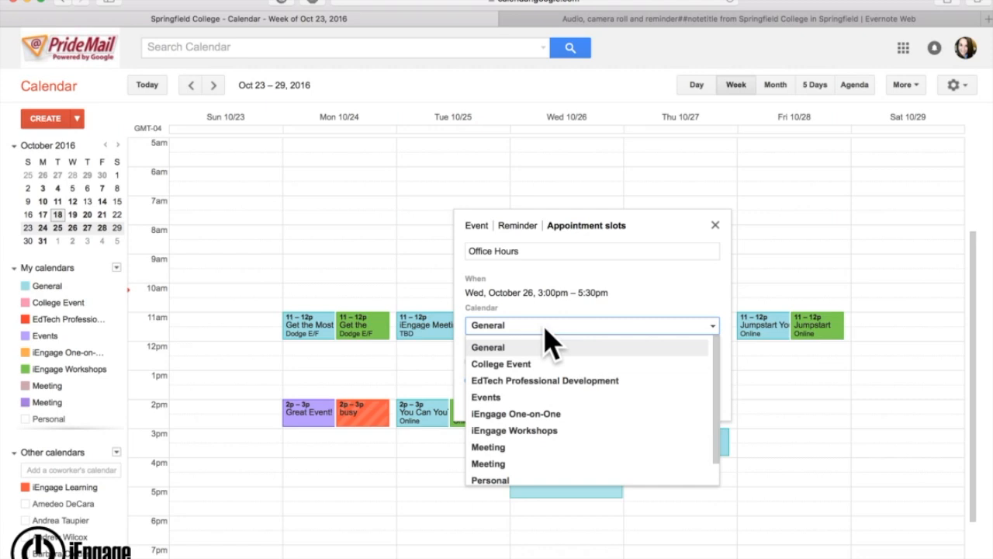
left_click(497, 397)
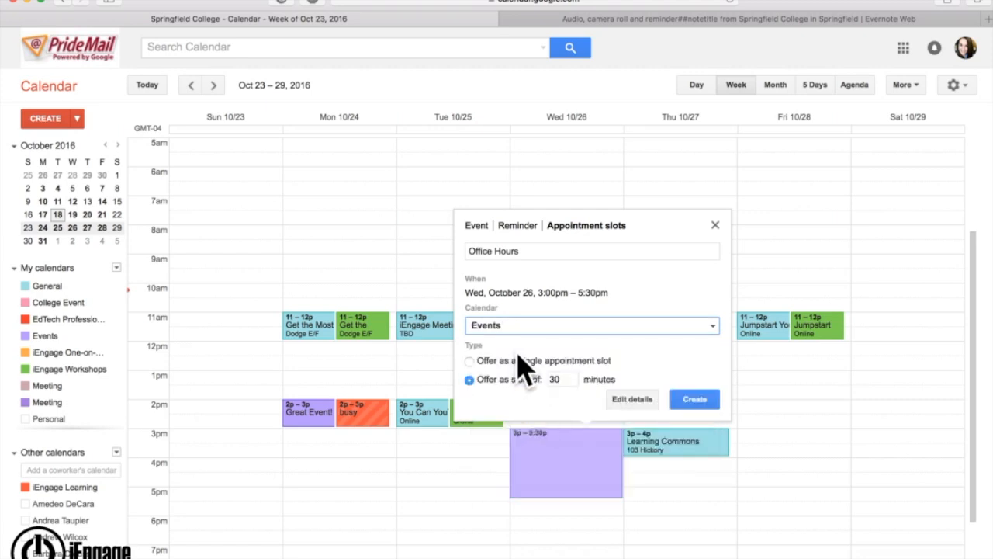
left_click(567, 380)
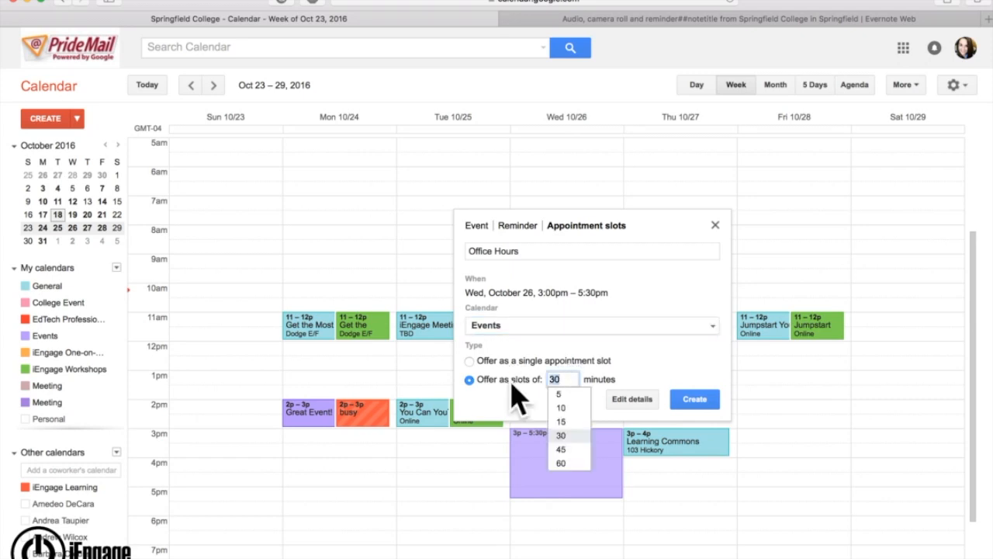
type("15")
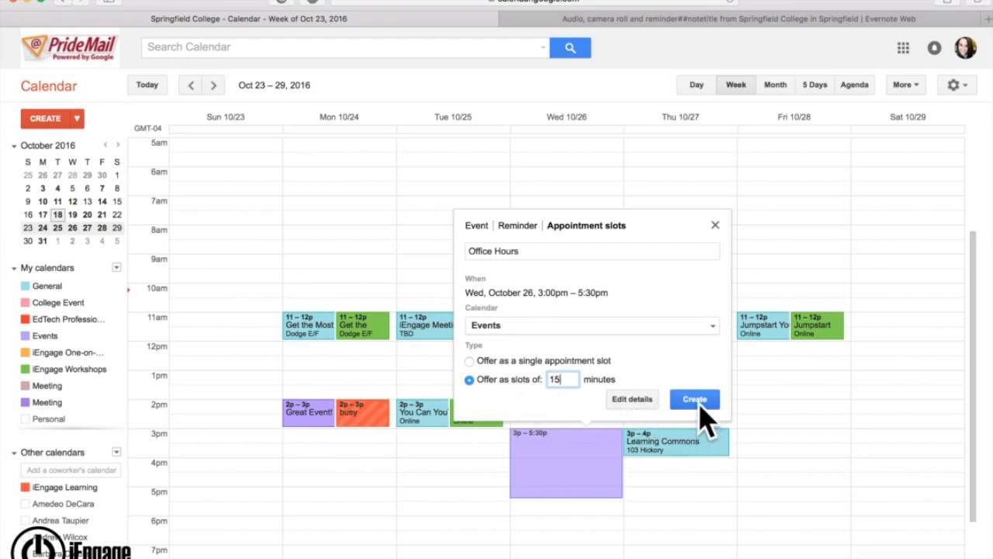
left_click(696, 401)
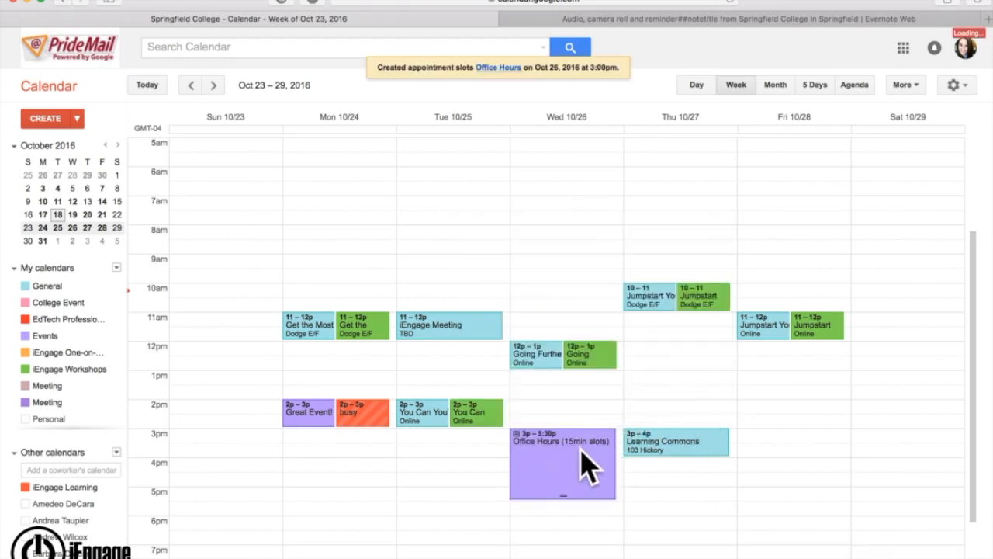
Step: Open the Office Hours block's details, follow its appointment page link and show the week of Oct 23–29, 2016
left_click(562, 477)
double_click(558, 465)
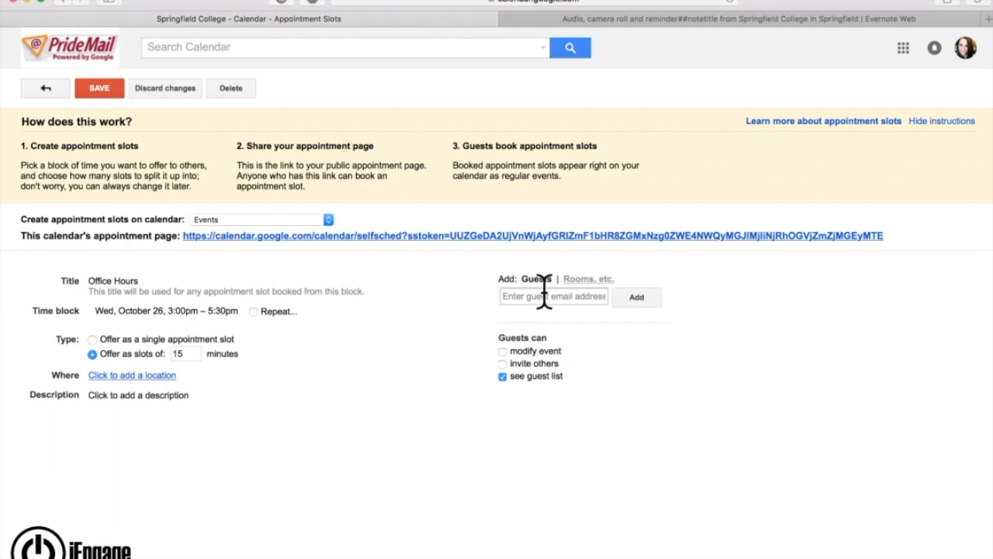
left_click(872, 237)
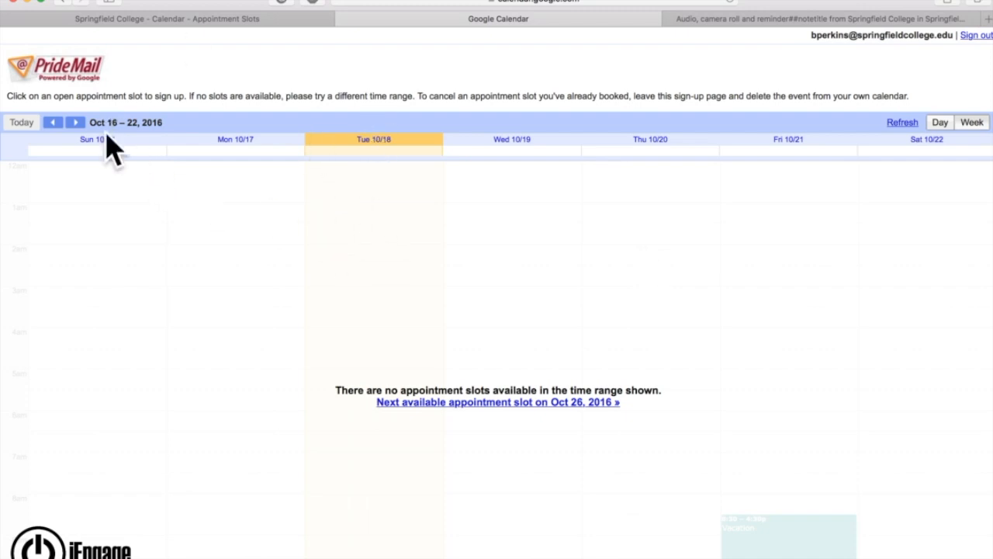
left_click(74, 122)
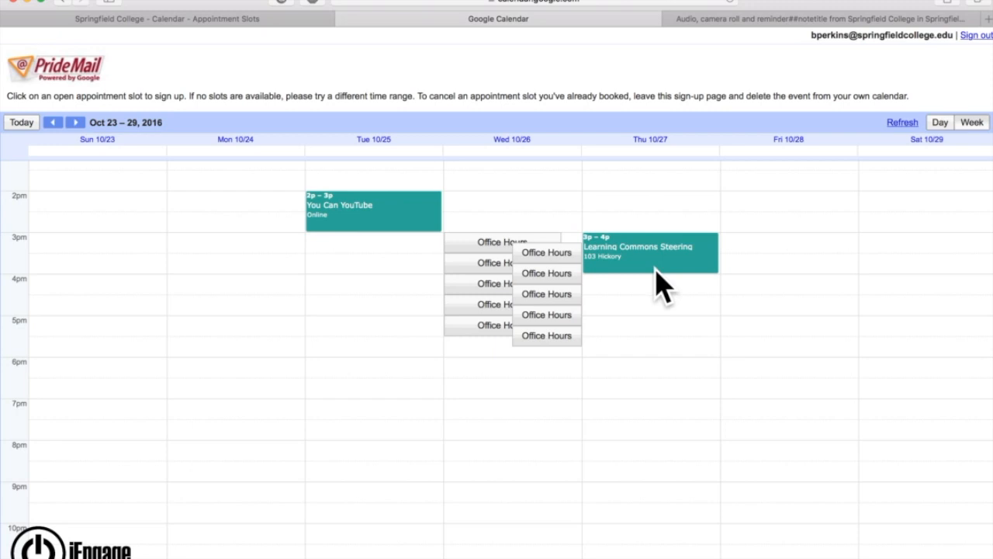
Step: Book the Wednesday 3:00pm–3:15pm Office Hours slot with location "Health Sciences" and description "The skeletal system", staying on the appointment page
left_click(481, 247)
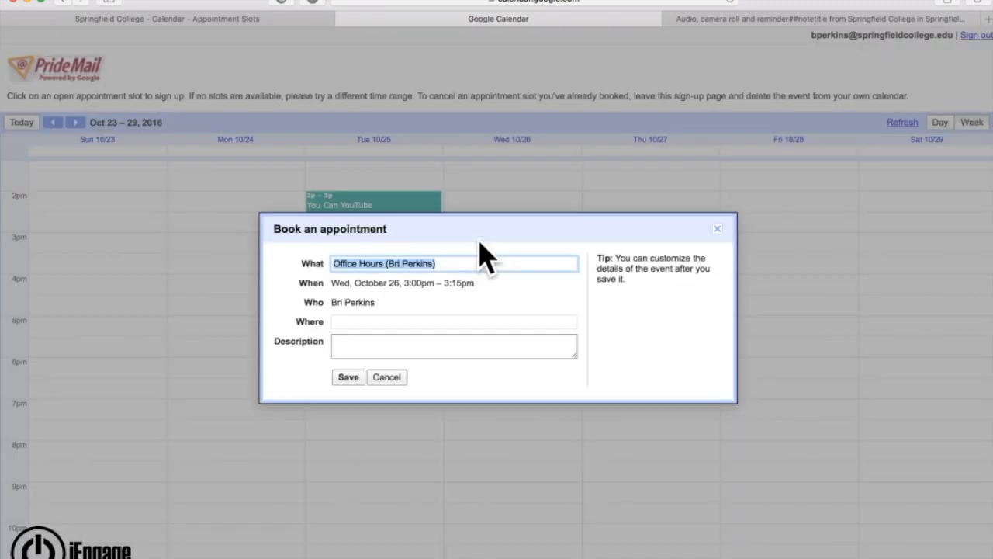
left_click(372, 320)
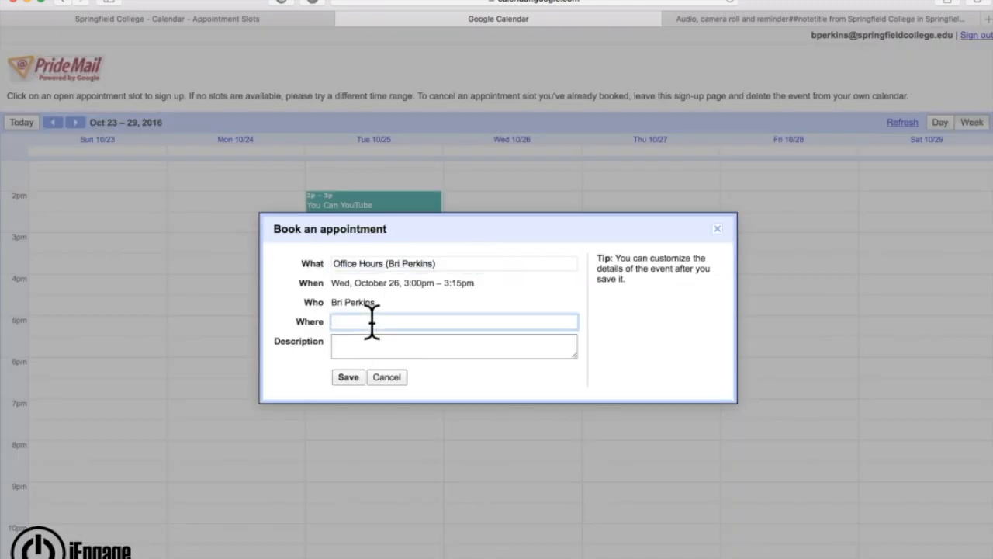
type("Health Sciences")
left_click(375, 346)
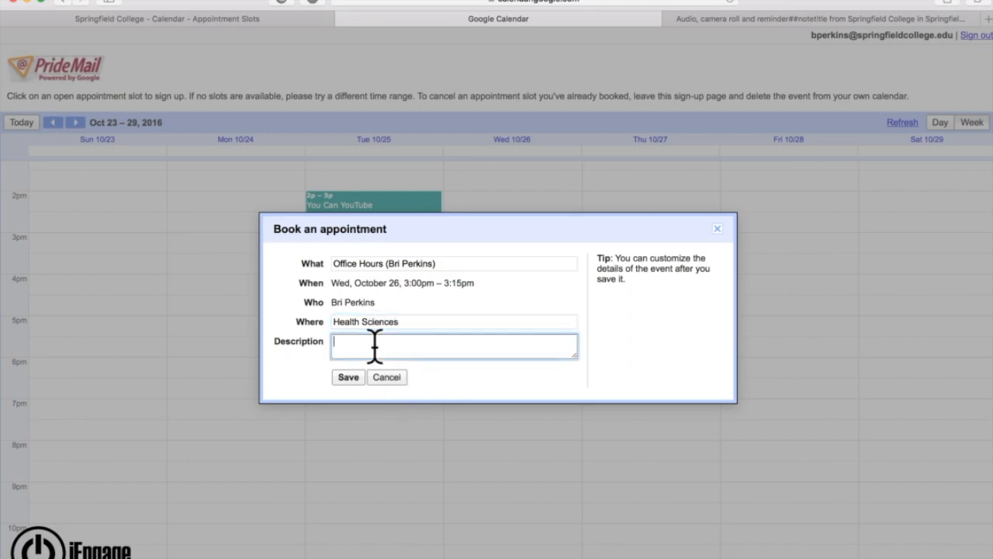
type("The skeletal system")
left_click(349, 380)
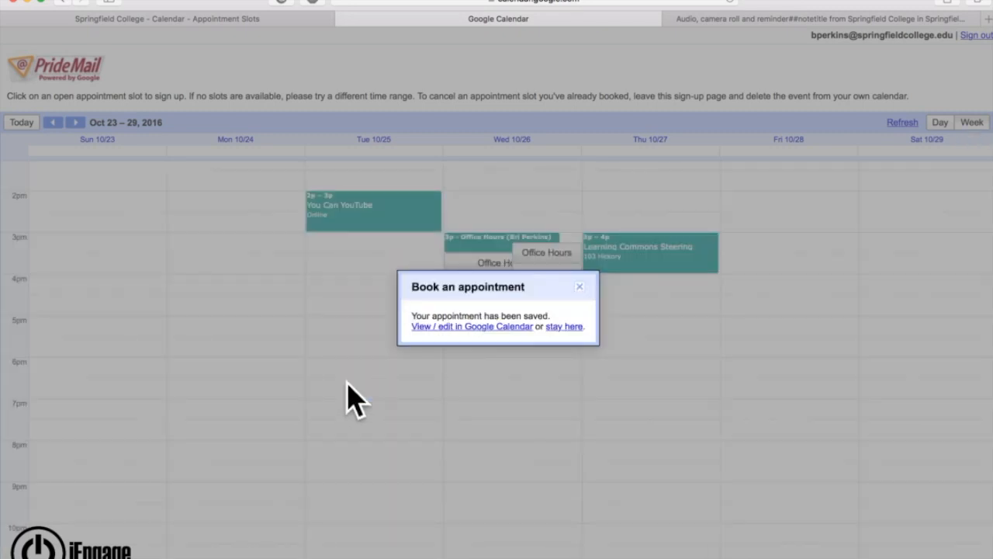
left_click(564, 326)
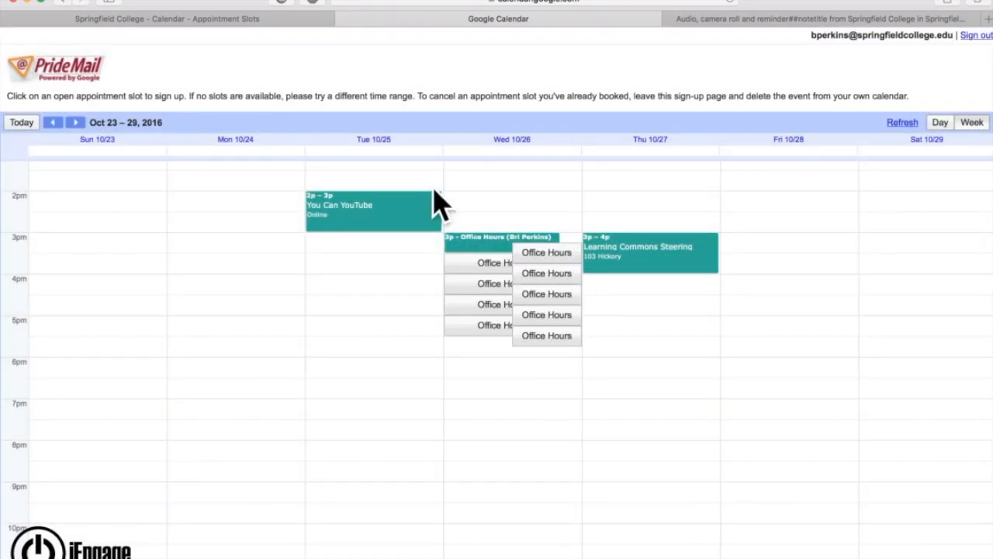
Step: Return to the main calendar and review the booked 3pm Office Hours appointment's full details and summary
left_click(275, 18)
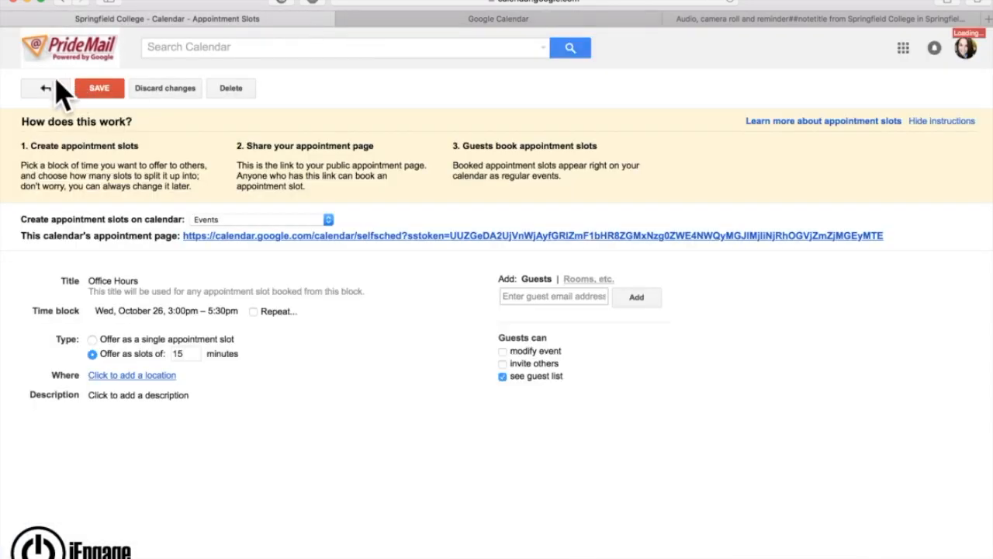
left_click(48, 90)
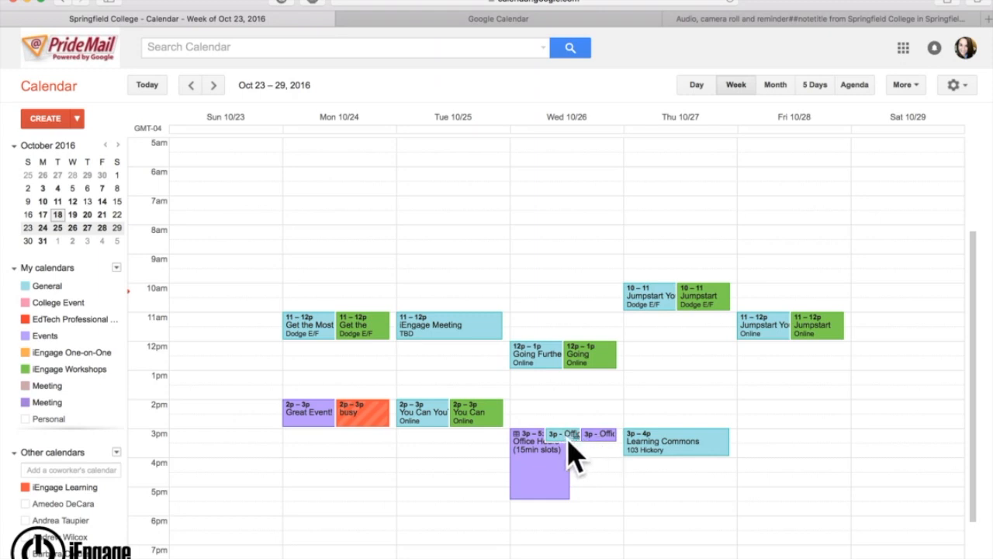
double_click(599, 436)
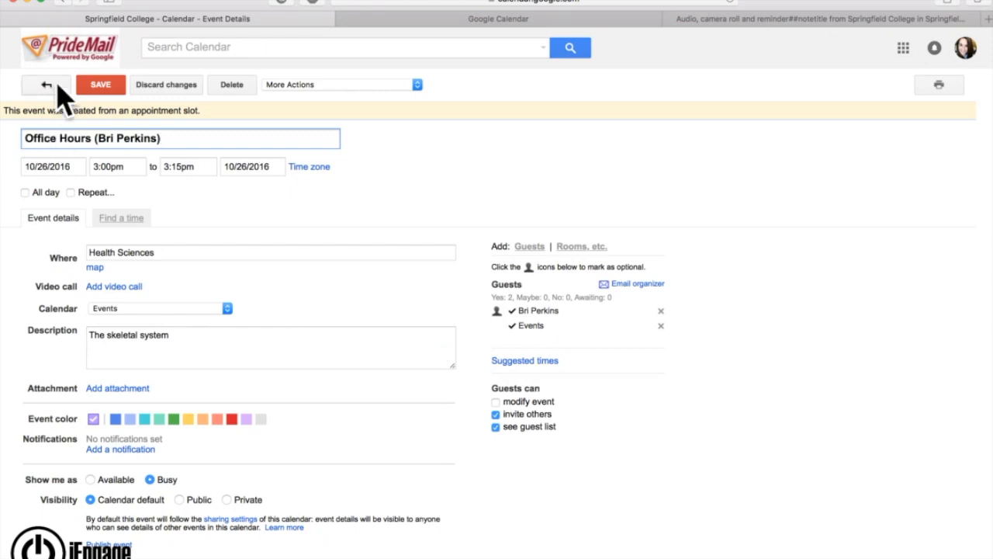
left_click(53, 86)
left_click(598, 433)
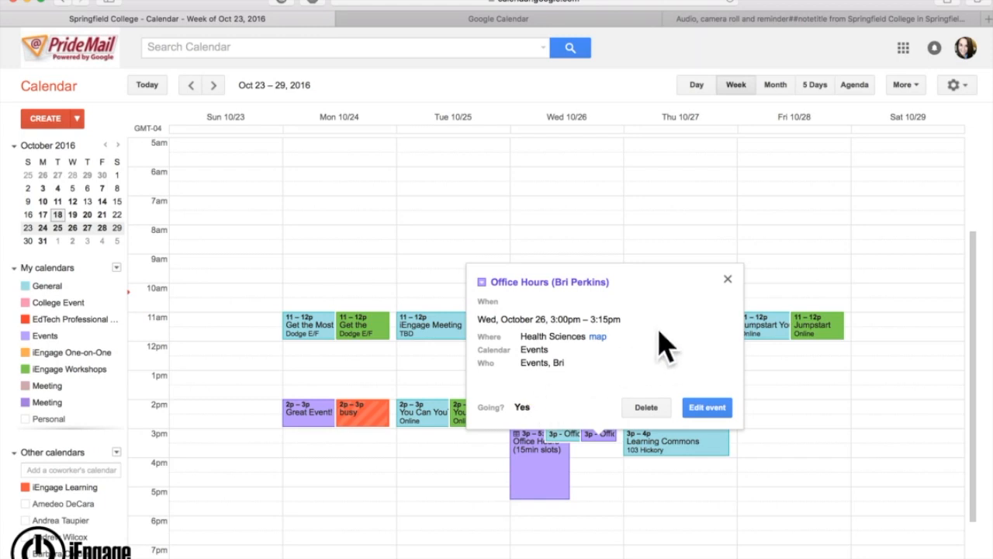
left_click(727, 278)
Step: Create "Meeting Times" appointment slots on Friday, October 28, 2pm–4pm, in the Events calendar, offered as 5-minute slots
left_click_drag(771, 416, 781, 465)
left_click(804, 248)
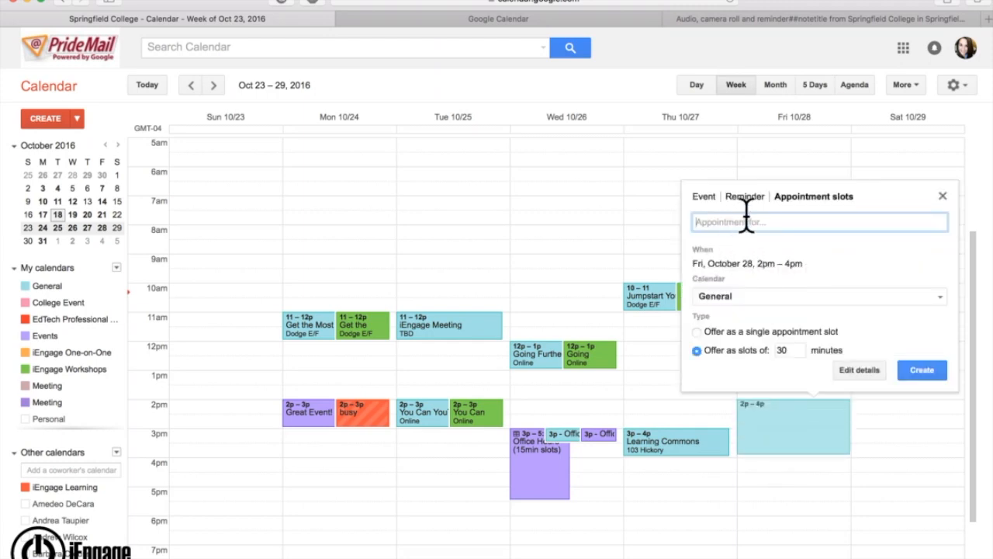
type("O")
key("BackSpace")
type("Meeting Times")
left_click(799, 296)
left_click(765, 368)
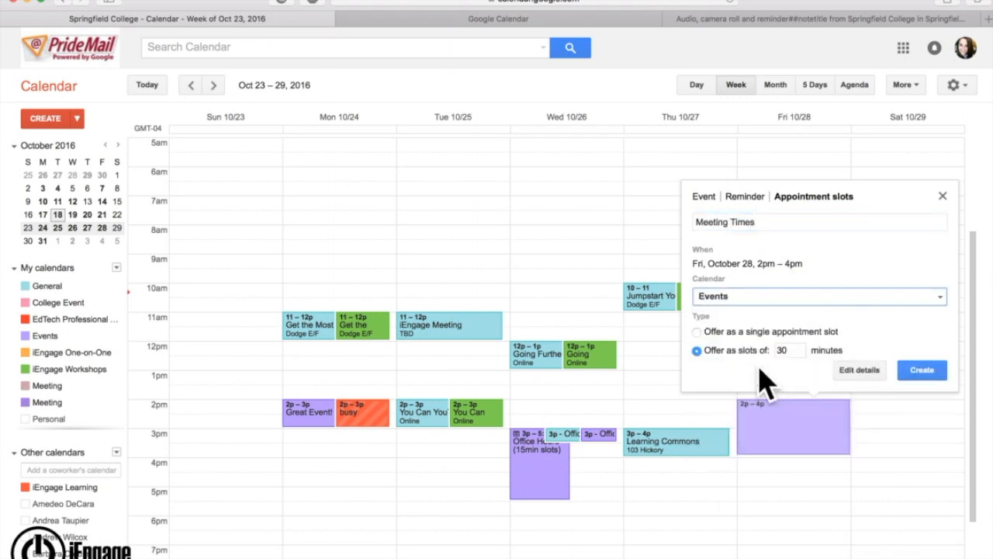
left_click(778, 350)
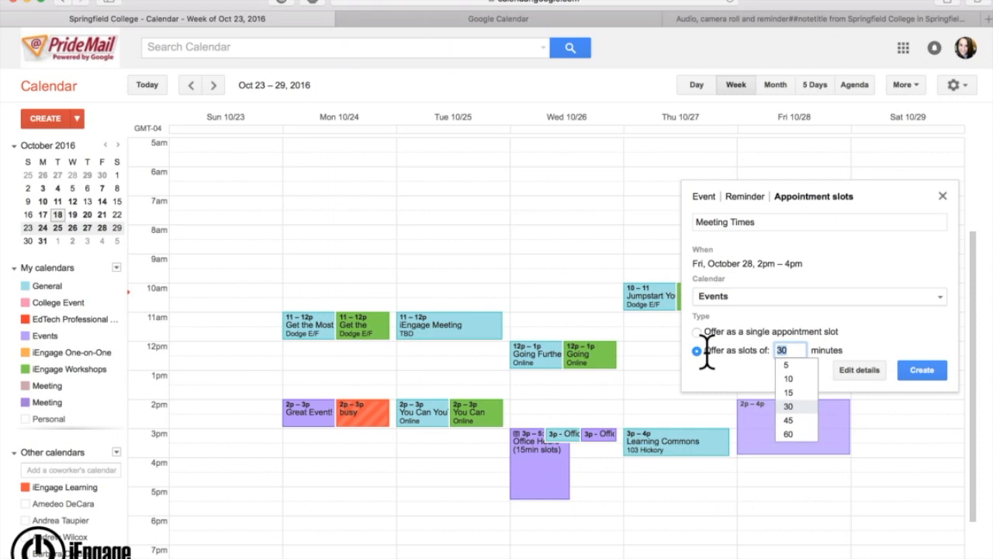
key("BackSpace")
key("BackSpace")
type("5")
left_click(925, 374)
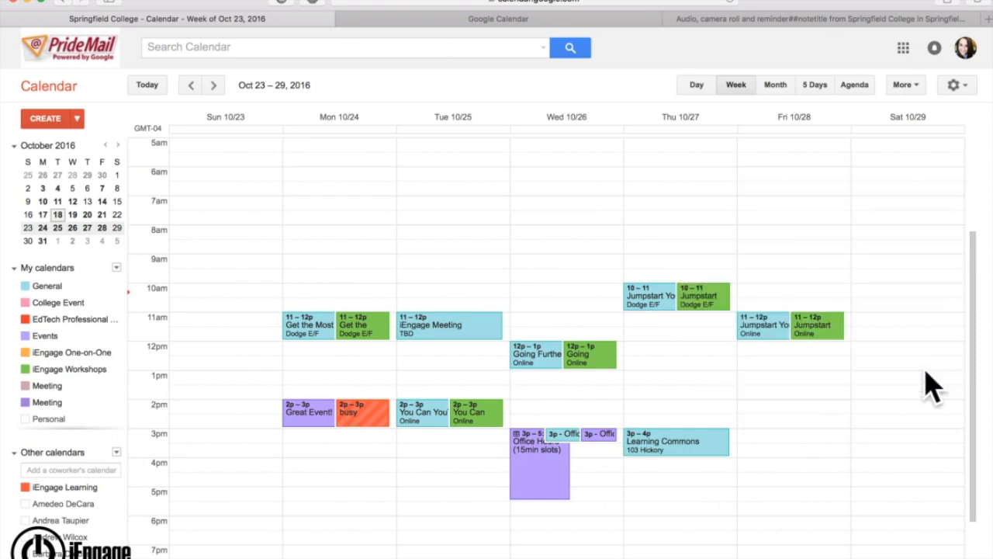
Step: Check the Meeting Times slots on the public appointment page for Oct 23–29 and preview the Friday 2:05pm booking form without saving
double_click(815, 428)
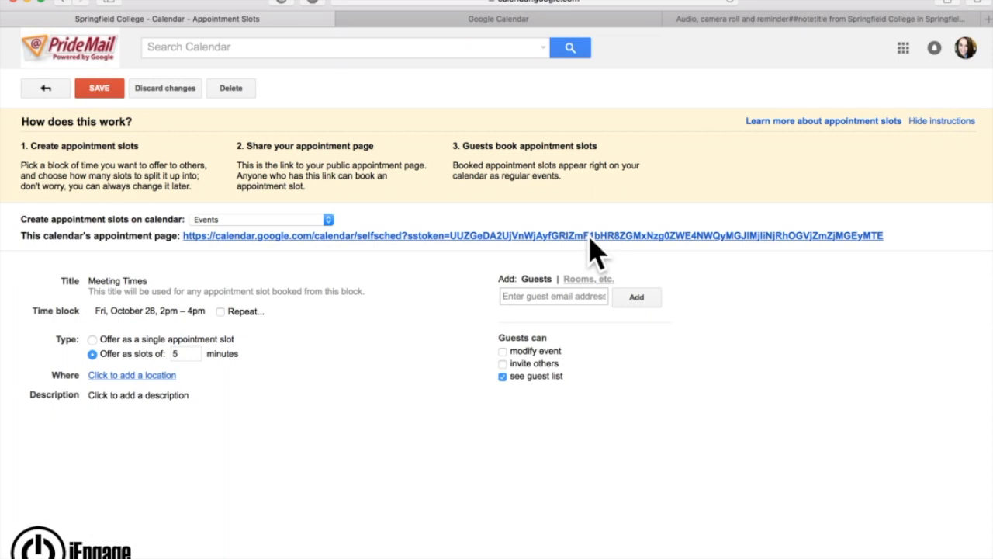
left_click(590, 237)
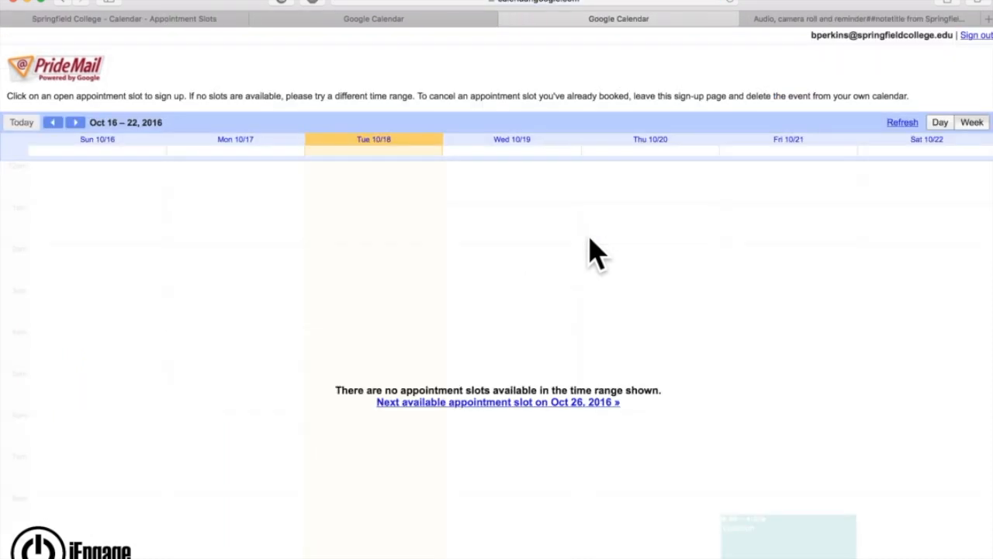
left_click(76, 123)
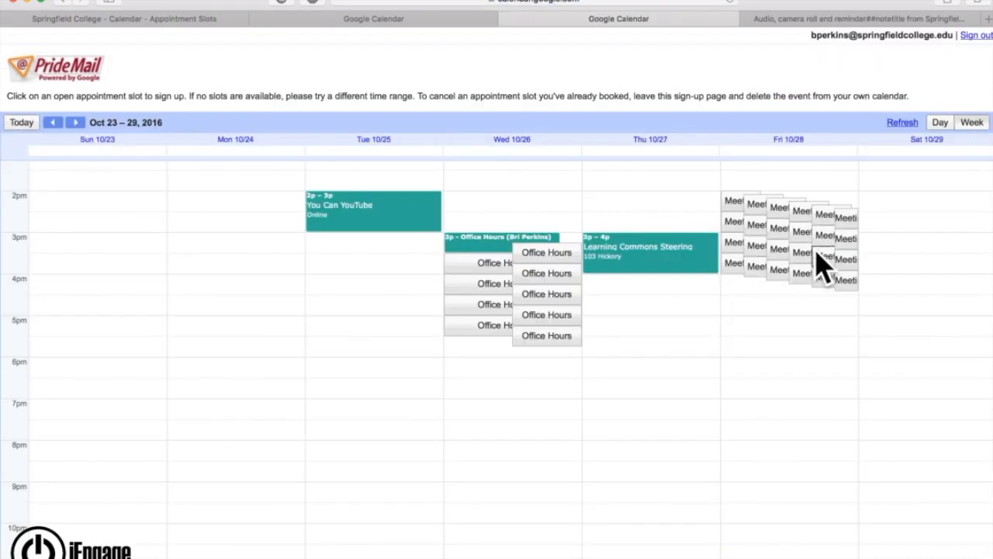
left_click(759, 206)
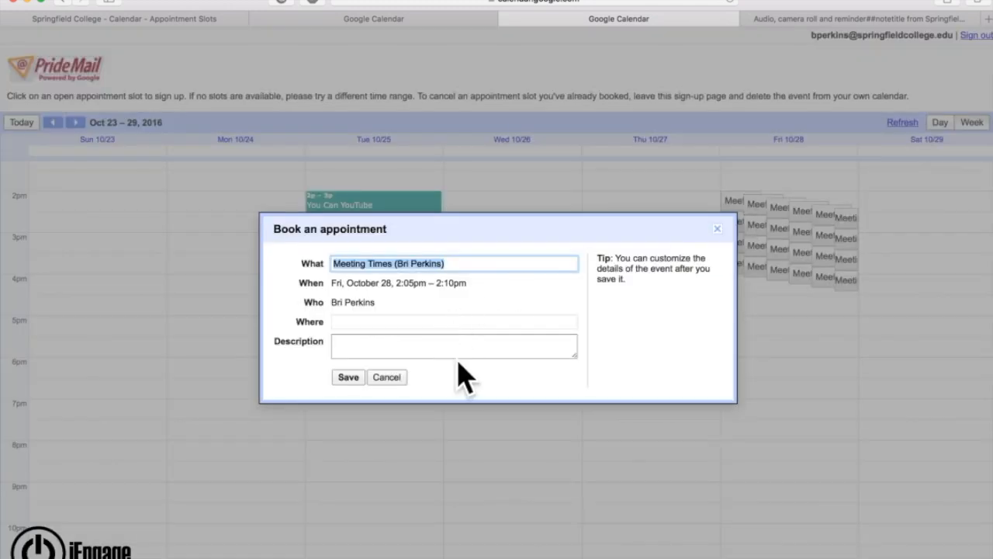
left_click(716, 228)
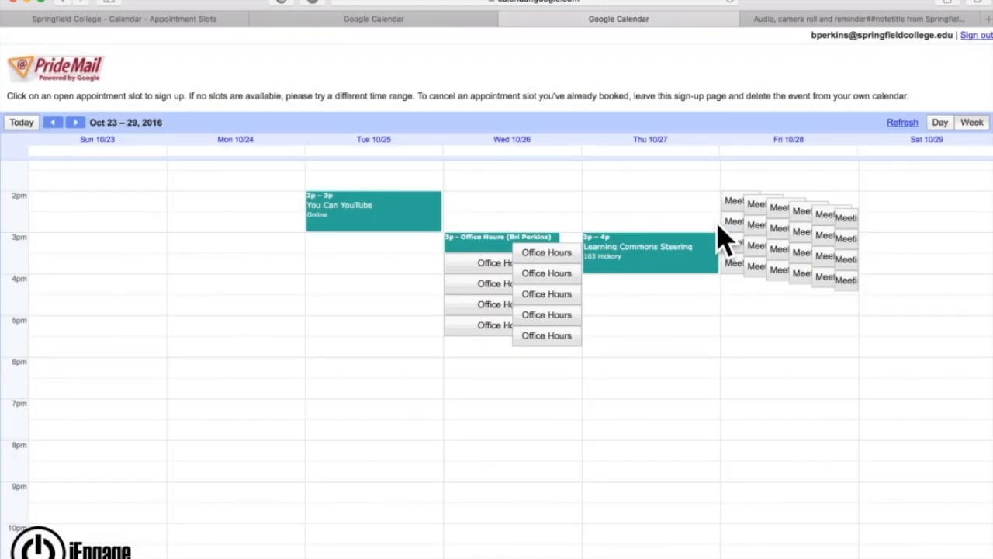
Step: Go back to the main calendar and open the Friday Meeting Times block for editing
left_click(507, 19)
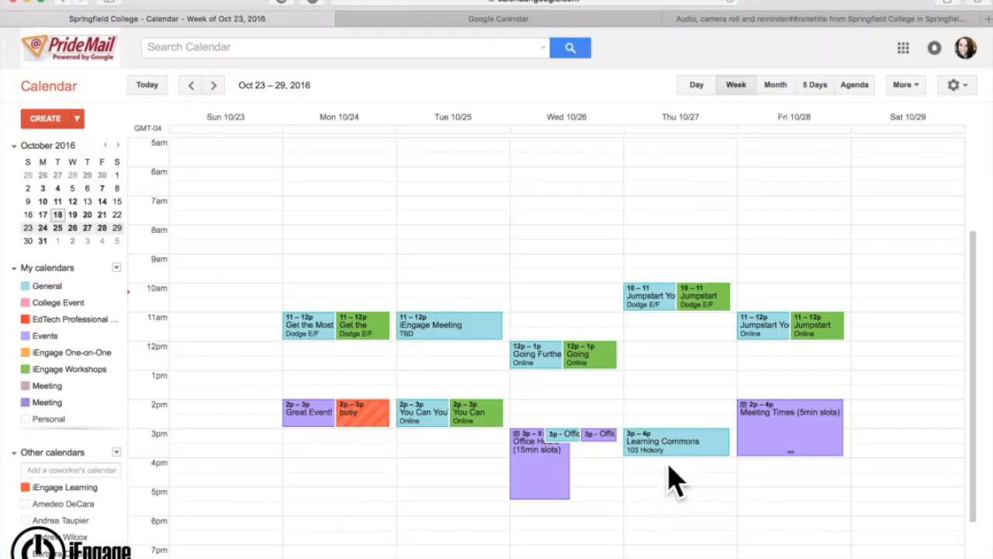
left_click(803, 448)
left_click(905, 410)
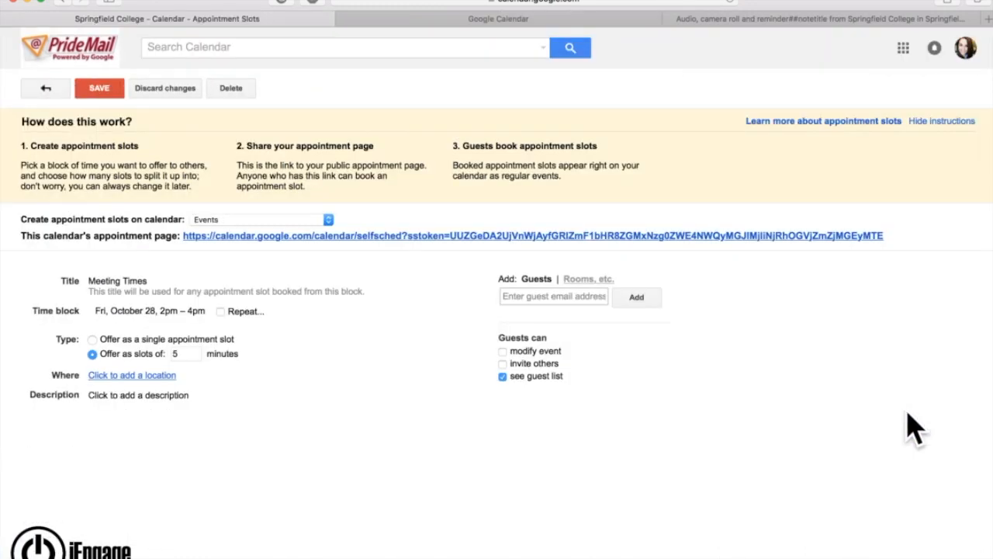
Step: Make the Meeting Times block repeat every 1 week on Wednesday, Friday and Saturday, after viewing the available frequency and interval options
left_click(221, 311)
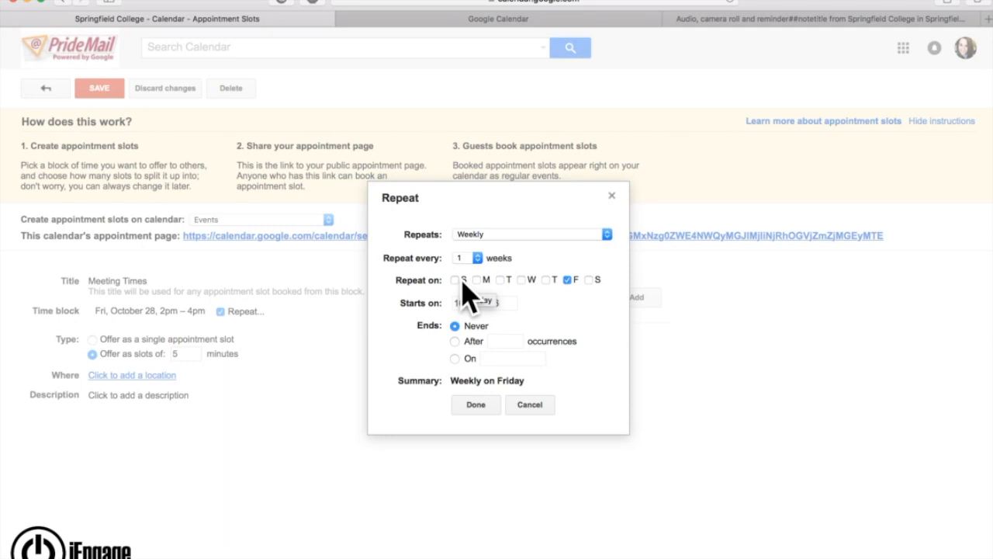
left_click(473, 234)
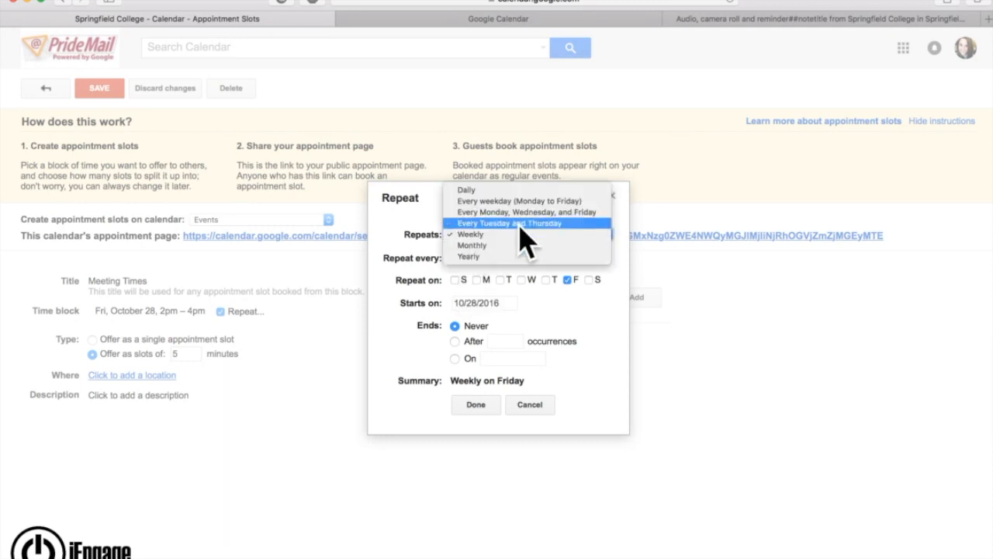
left_click(412, 303)
left_click(464, 257)
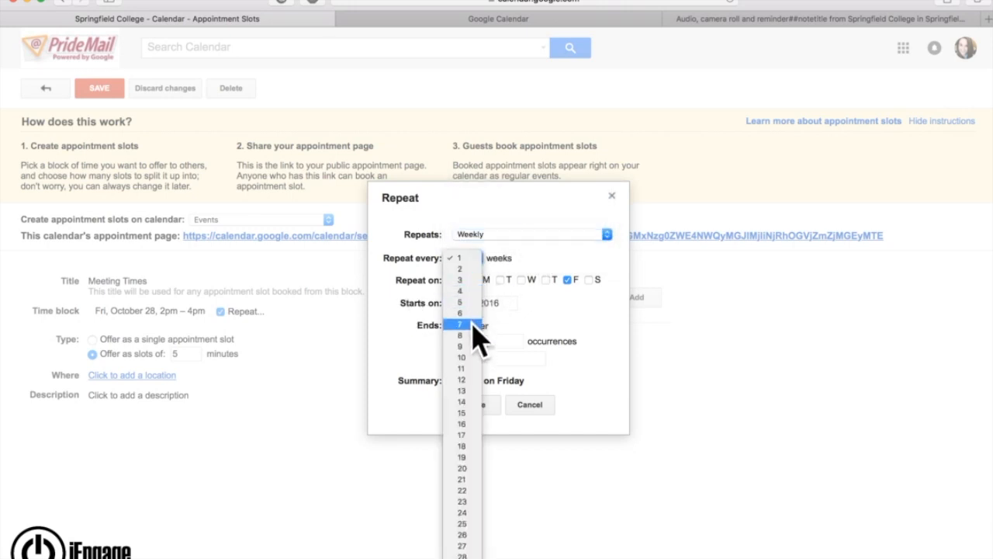
left_click(528, 267)
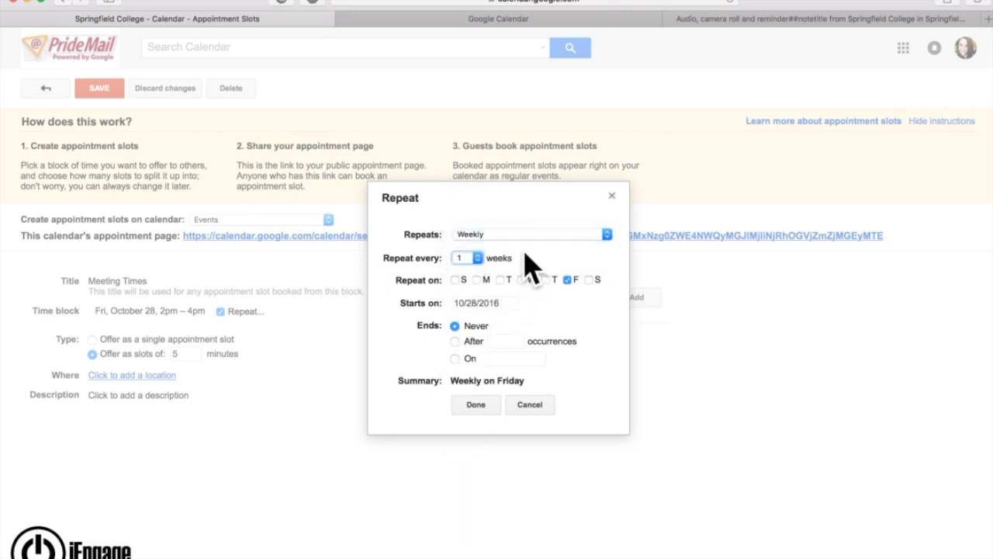
left_click(521, 279)
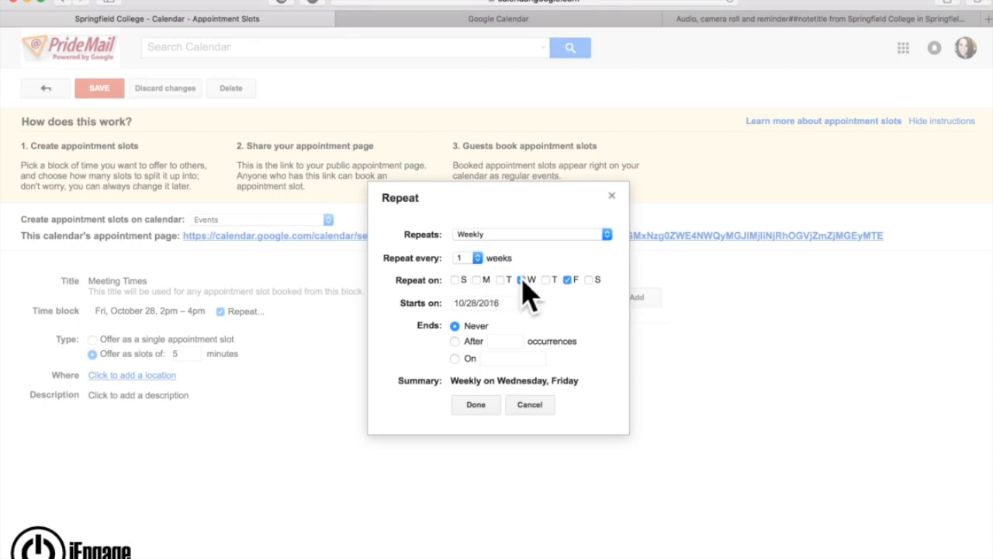
left_click(589, 279)
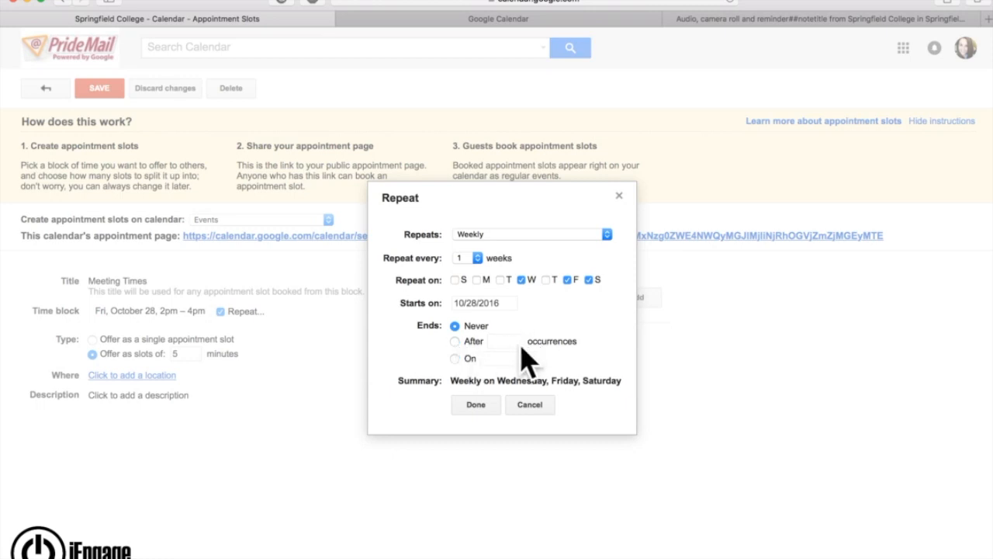
Step: End the Meeting Times repetition on 12/14/2016 and save the updated appointment slots
left_click(521, 358)
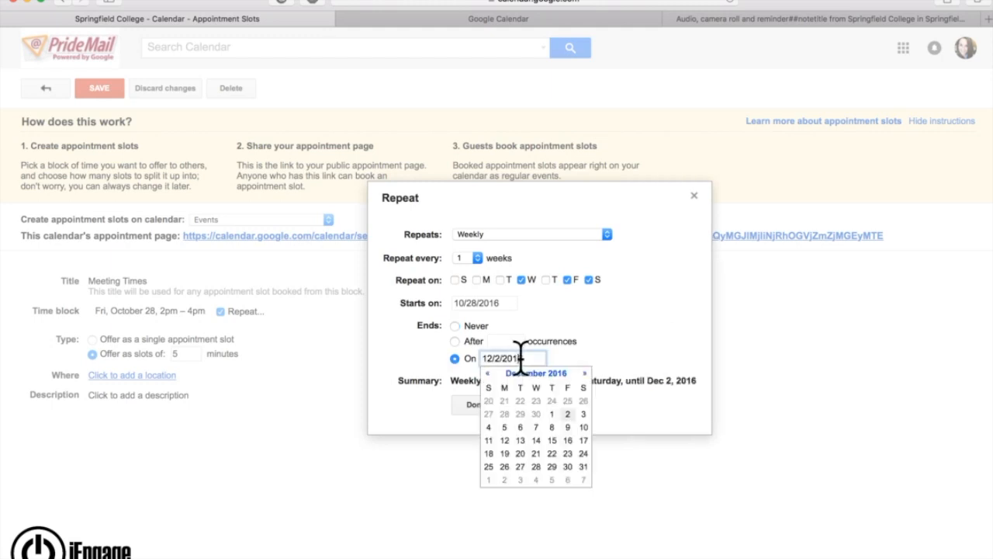
left_click(536, 440)
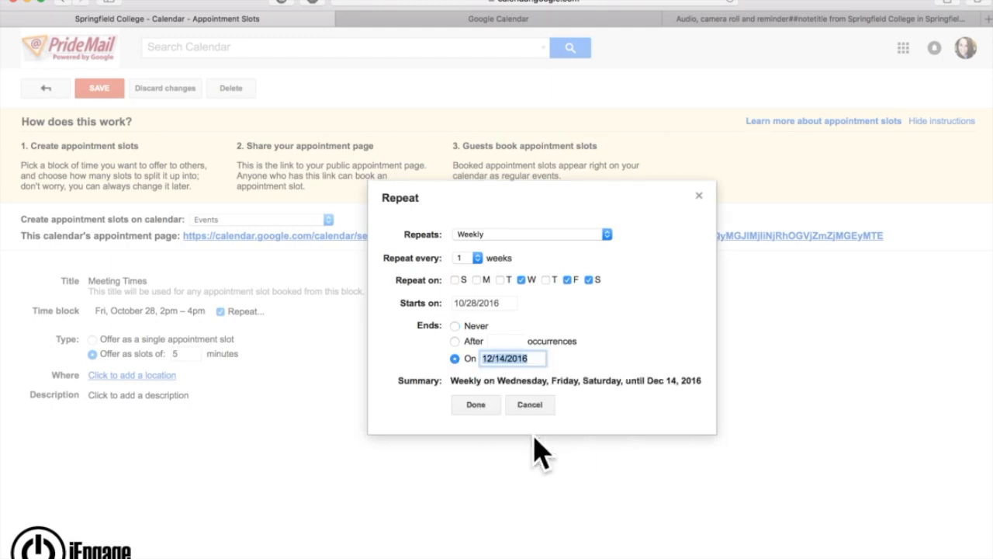
left_click(477, 405)
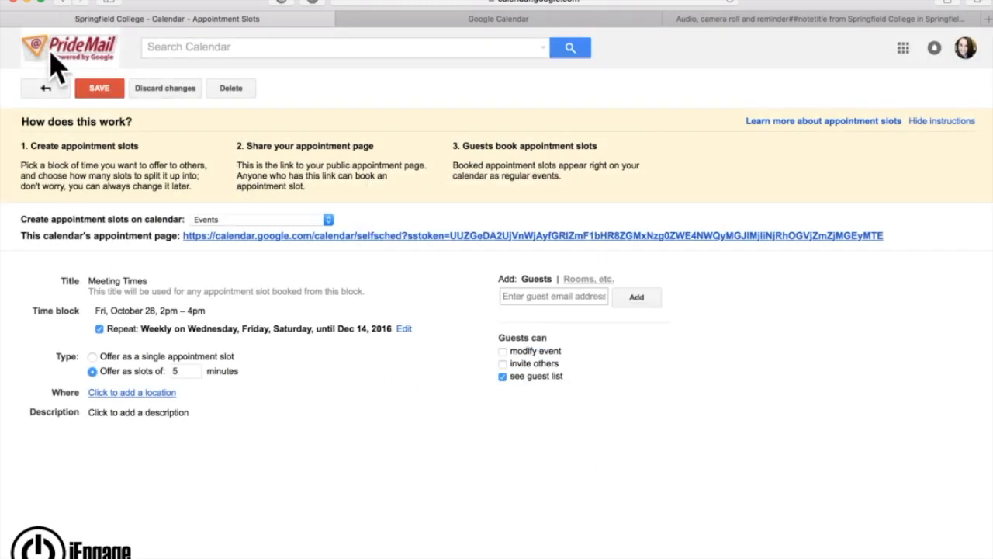
left_click(104, 90)
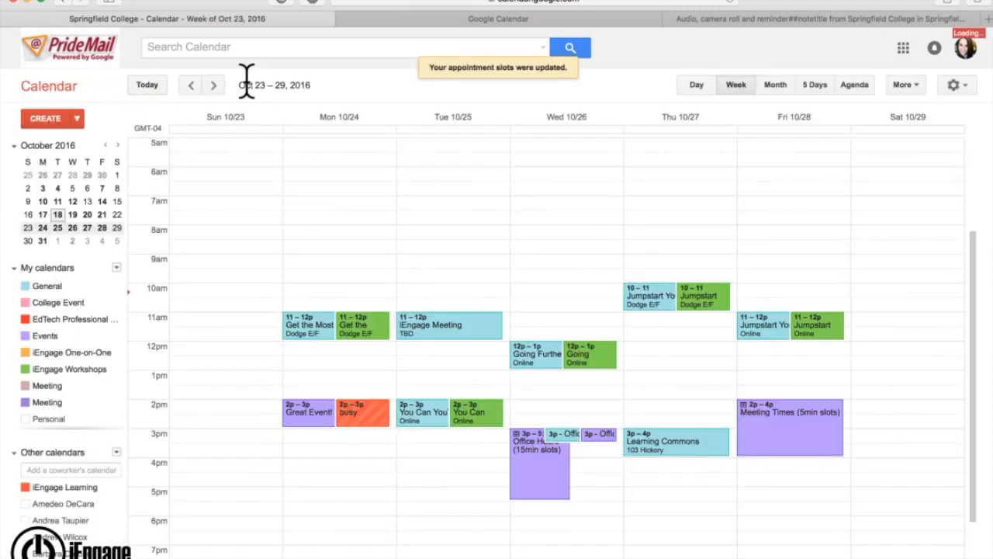
Step: Check the repeated Meeting Times blocks in the following calendar weeks, from Oct 30 through Nov 26, 2016
left_click(214, 87)
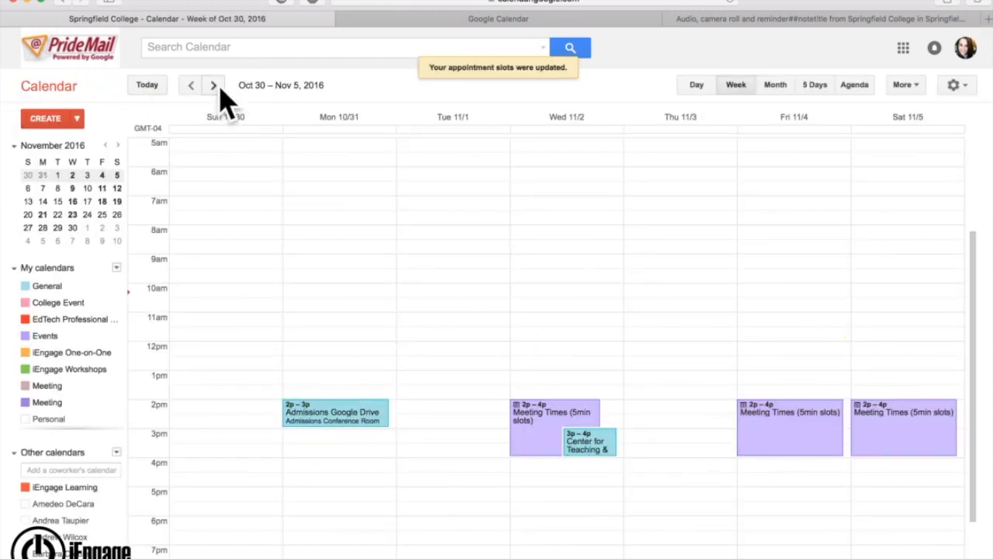
left_click(215, 87)
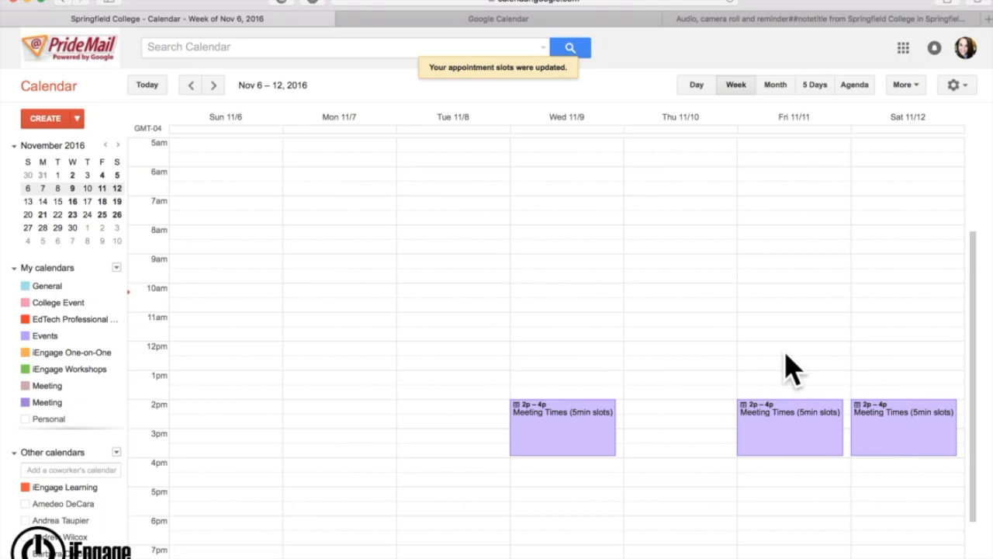
left_click(214, 86)
left_click(214, 86)
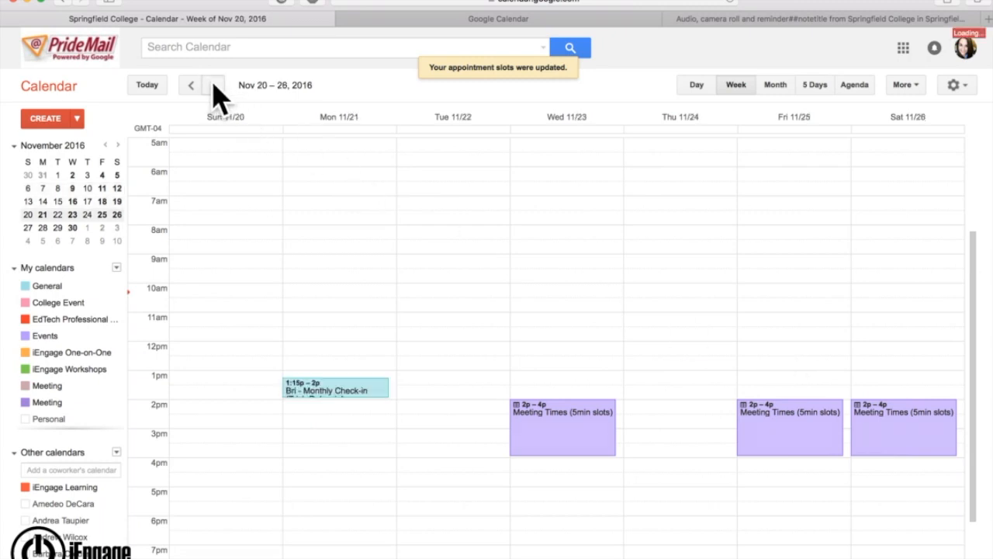